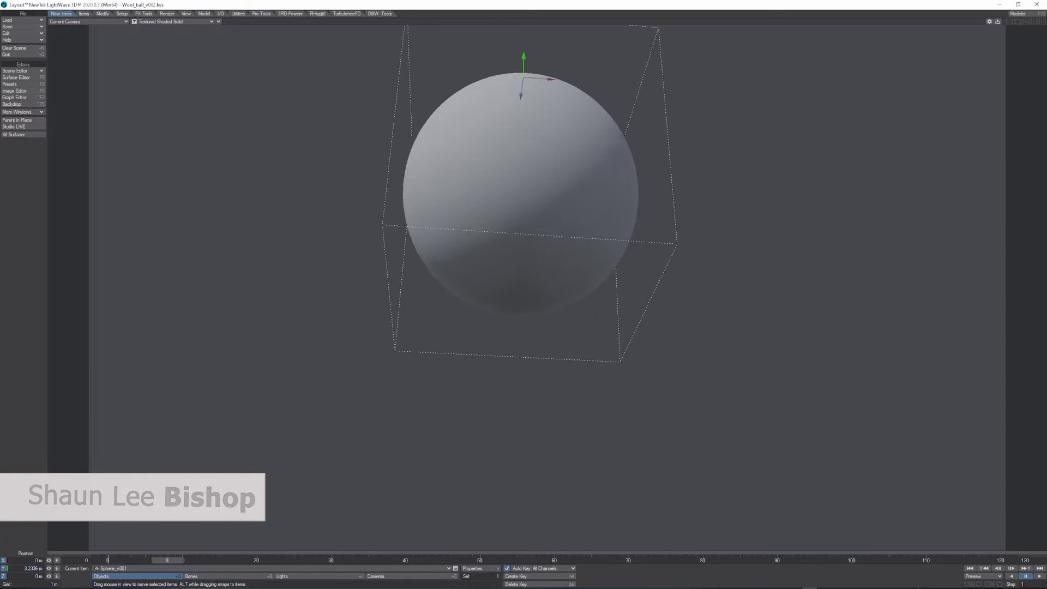
Scrub the animation to frame 120 and open the Ground Plane surface's node graph
drag(167, 561, 1002, 561)
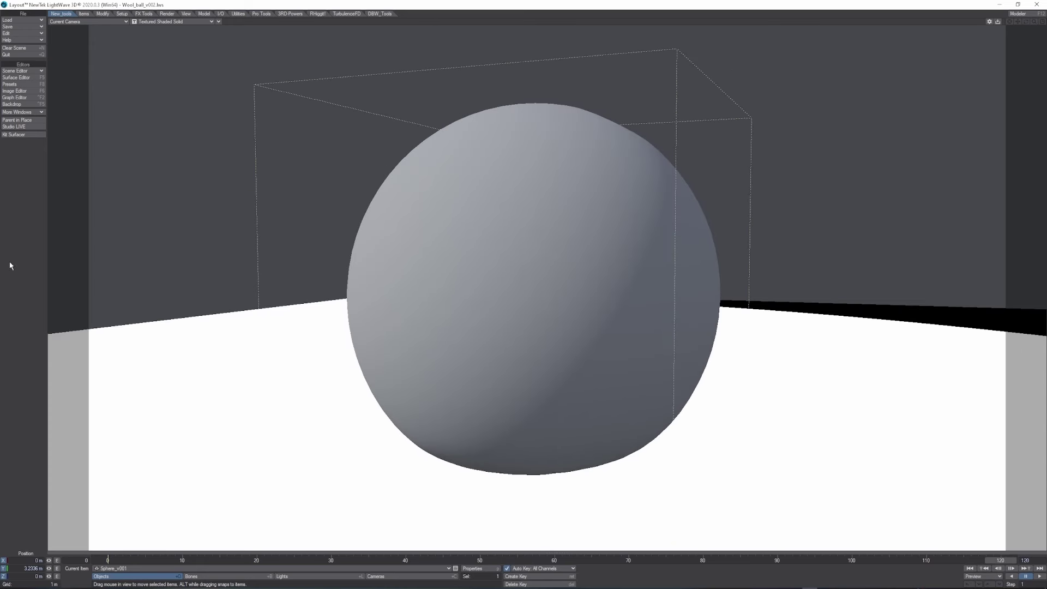
click(24, 78)
click(515, 185)
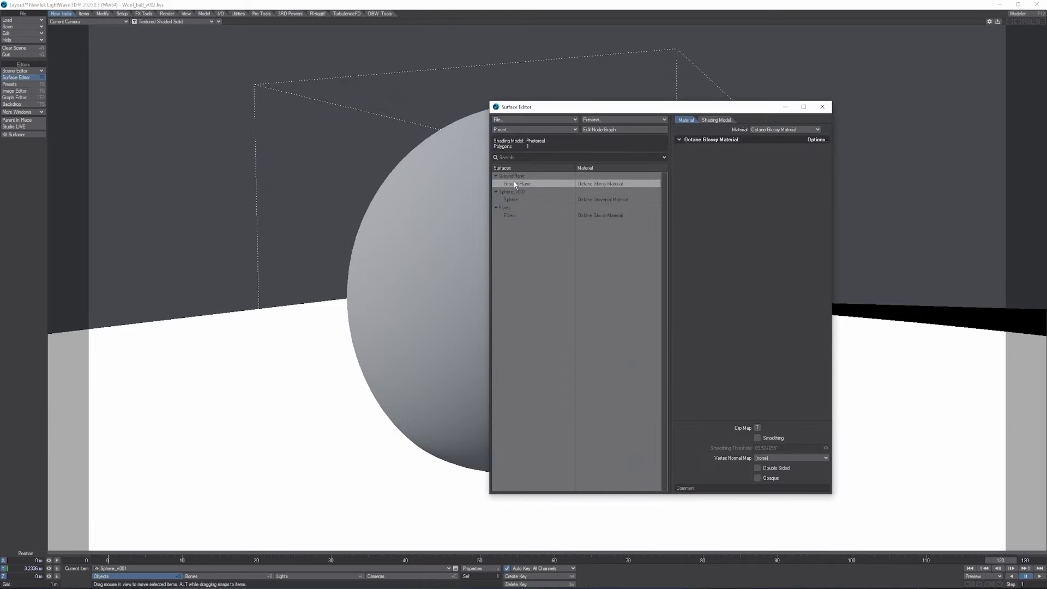
double_click(515, 184)
Connect the Ground Plane's Principled BSDF material output to the Surface node's OpenGL input, collapse the BSDF node, and close the node graph
middle_drag(247, 94, 132, 69)
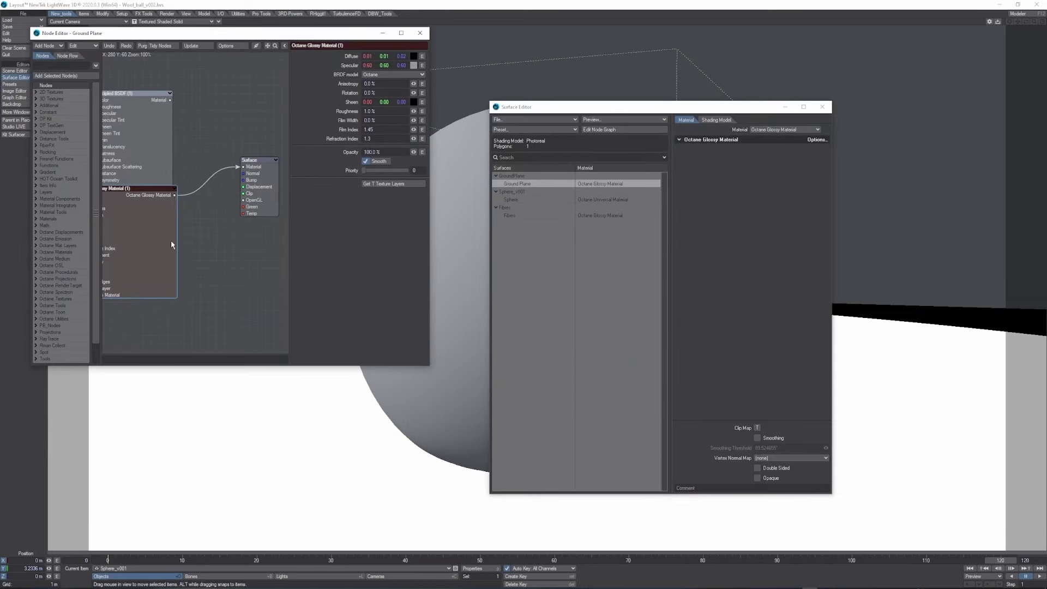
drag(162, 243, 171, 327)
drag(173, 109, 244, 200)
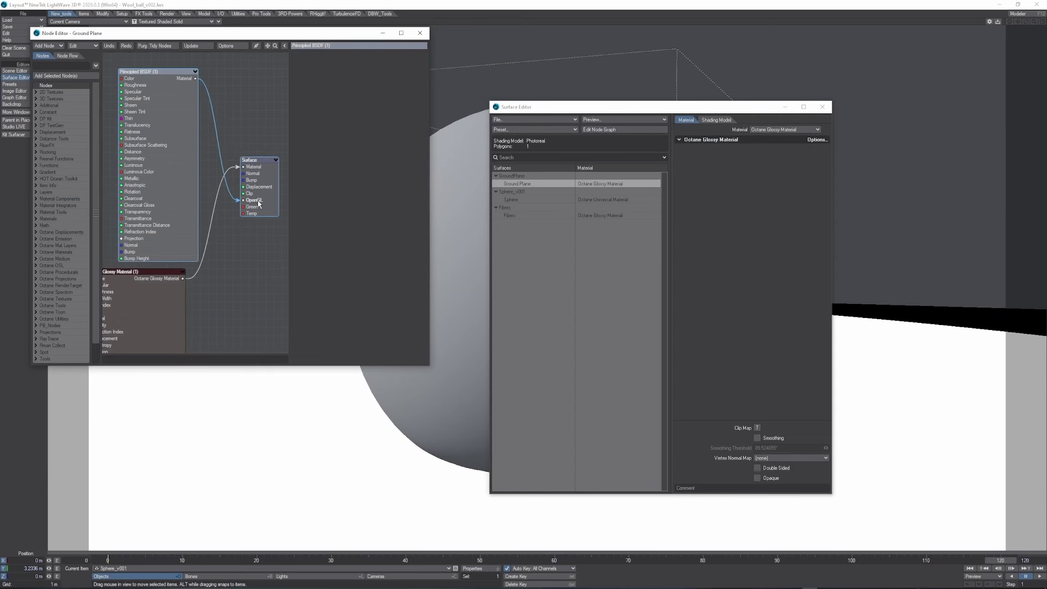
drag(181, 118, 160, 135)
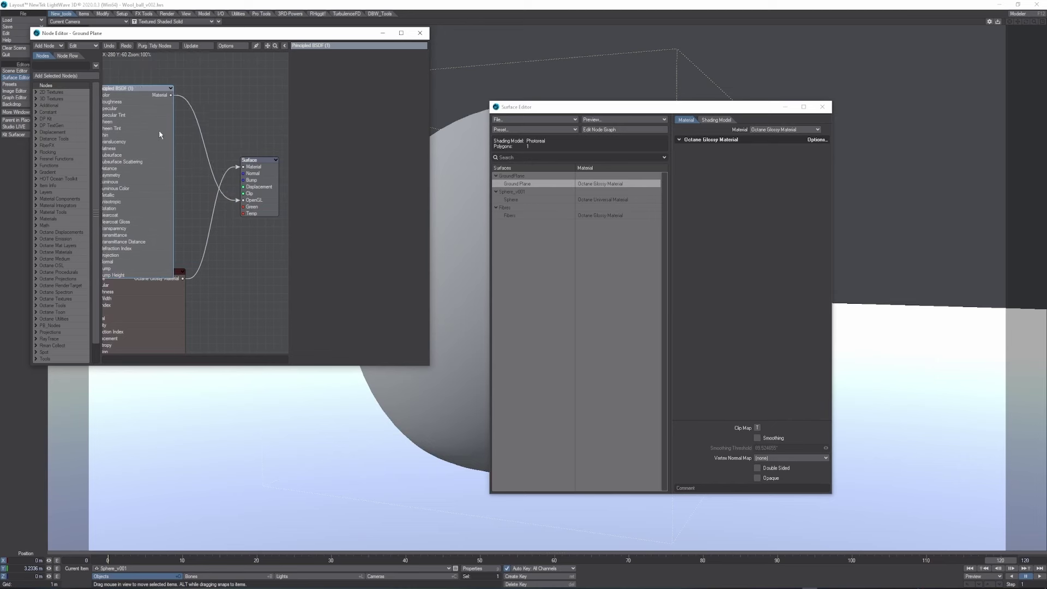
click(171, 88)
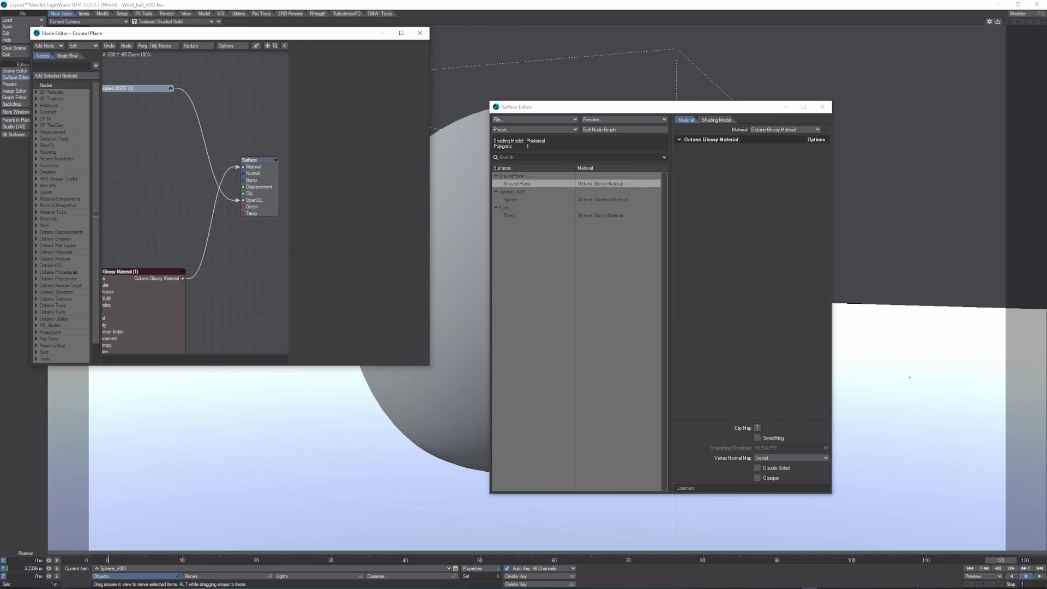
click(420, 32)
Select the Sphere surface, clear the surface window away from the ball, and reorder the New_tools group to sit after DBW_Tools
click(512, 200)
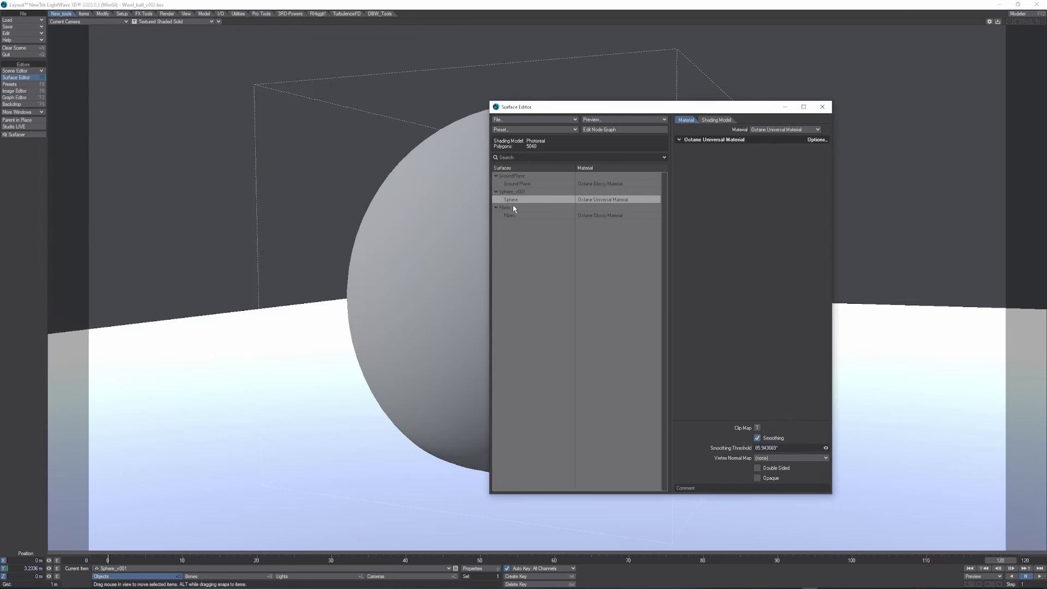
drag(587, 107, 769, 85)
click(379, 13)
click(62, 14)
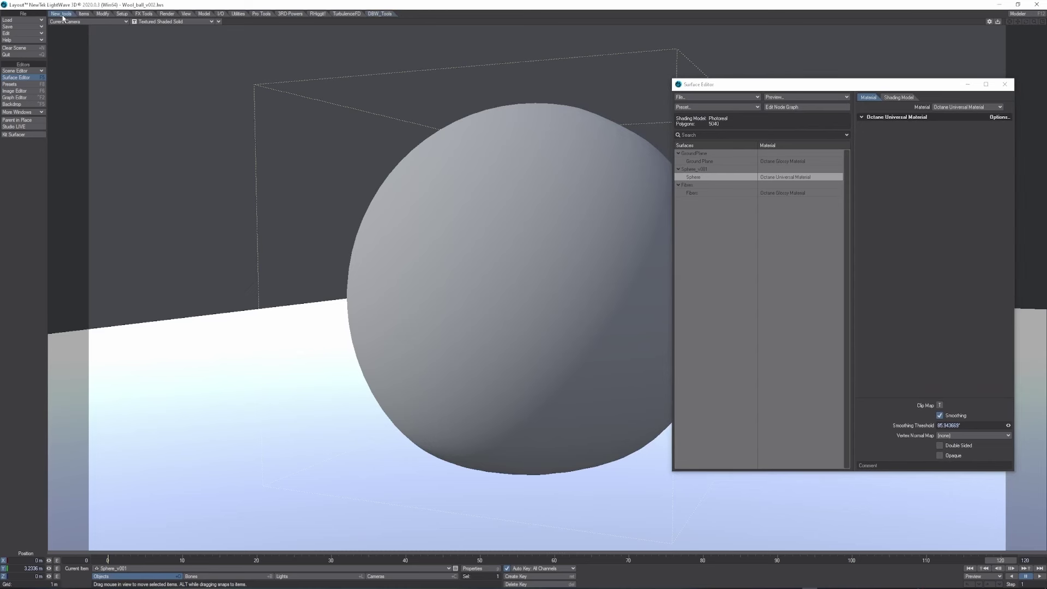
drag(381, 16, 398, 14)
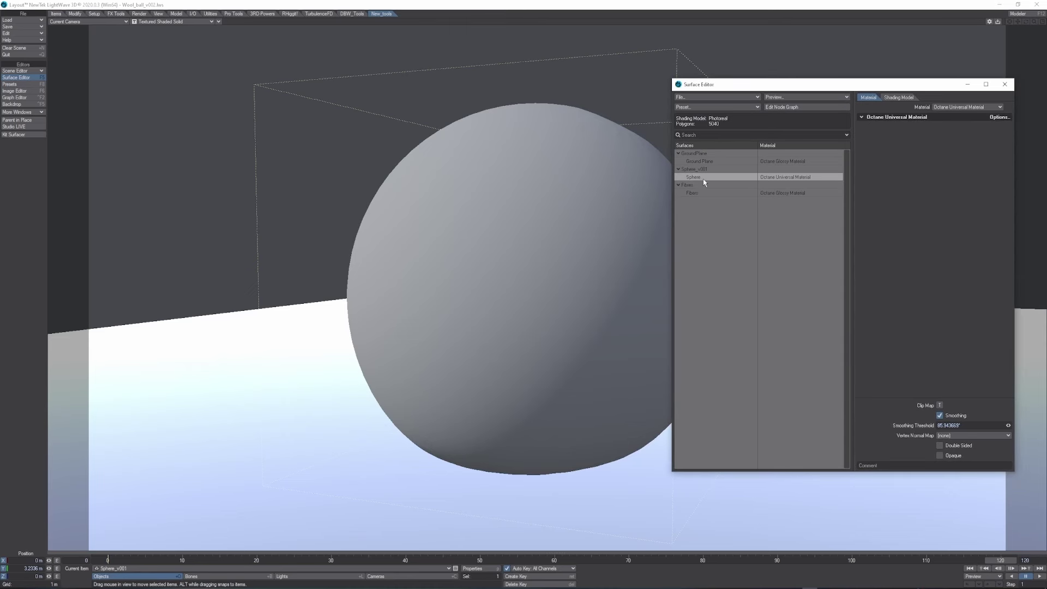
Load the wool texture set onto the selected Sphere surface with the FBX and Surface Loader, then close the surface list
click(17, 135)
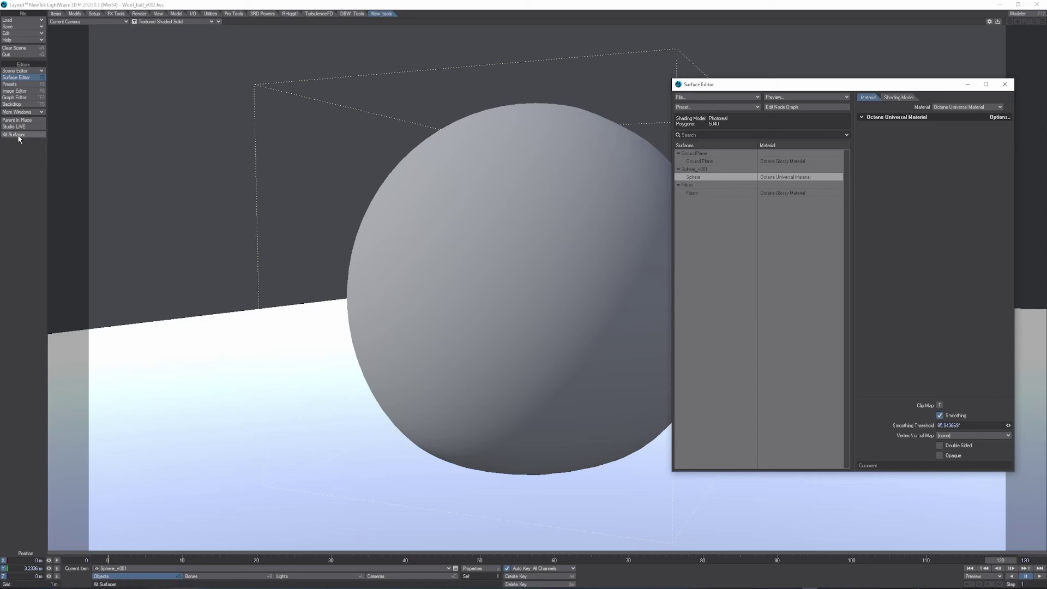
drag(663, 171, 564, 138)
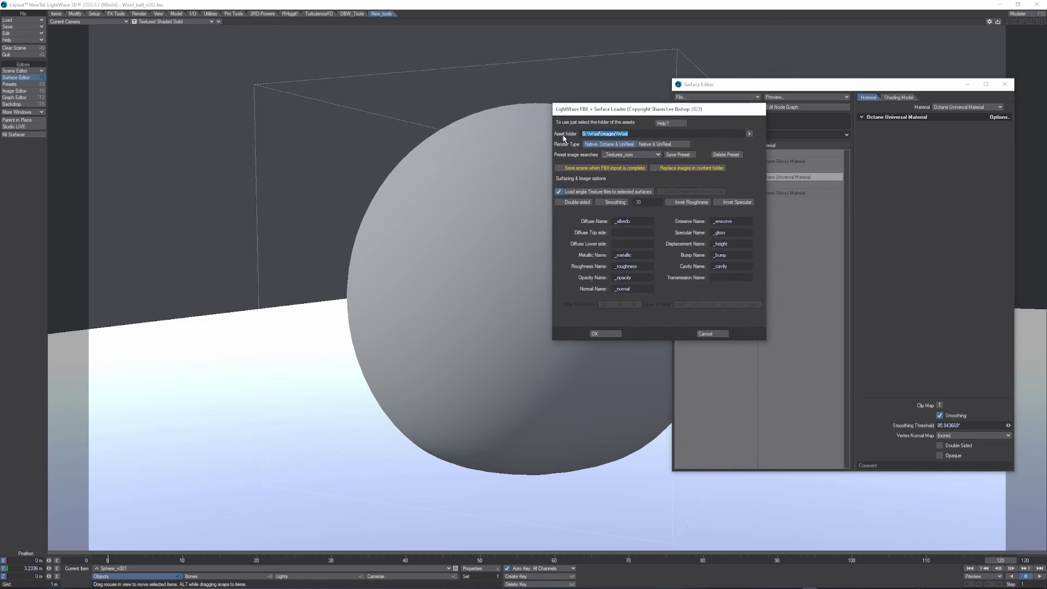
click(624, 134)
click(606, 334)
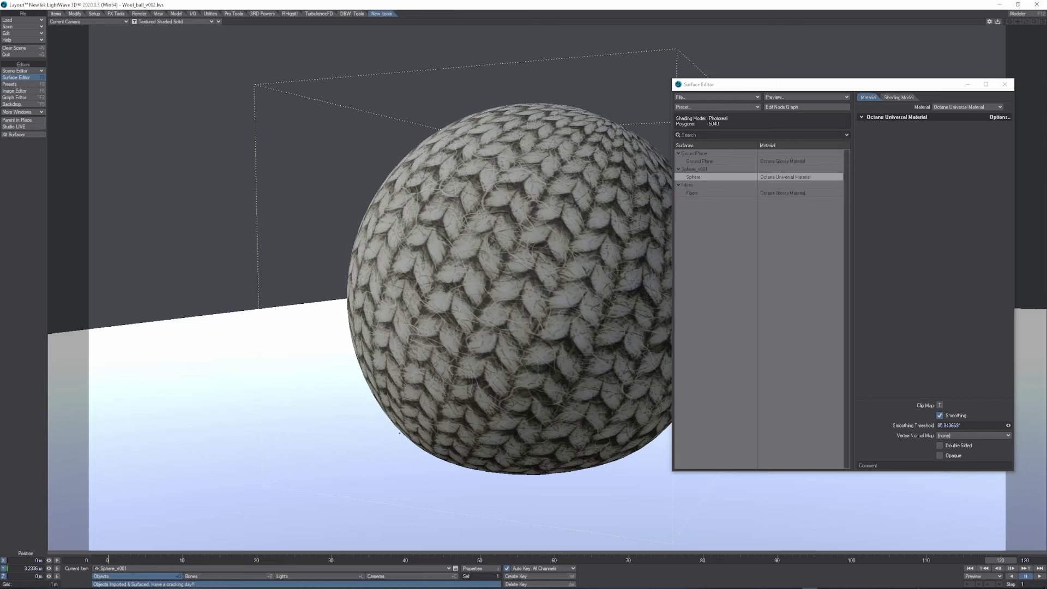
mouse_move(1005, 561)
mouse_down()
mouse_move(713, 561)
mouse_move(1016, 559)
mouse_up()
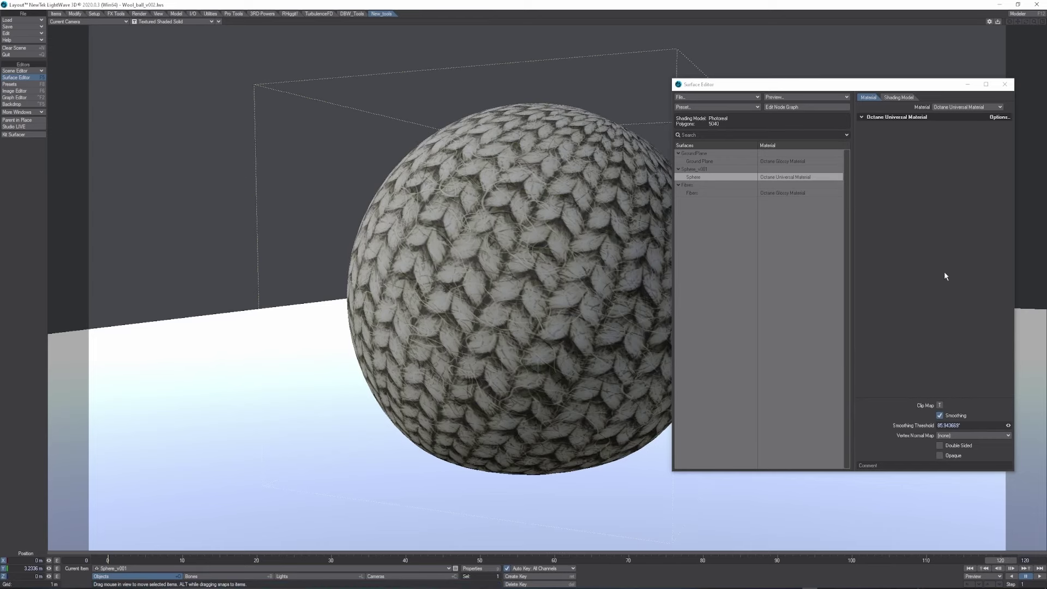
click(1005, 84)
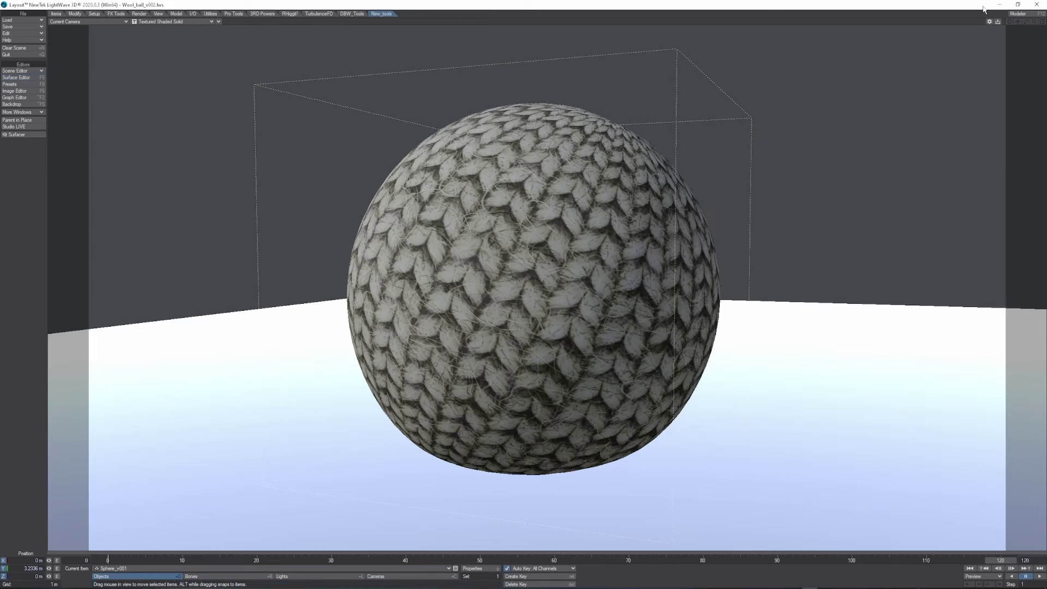
Switch to Modeler and examine the fibre curves stored on the separate layers of the Fibres object
click(1020, 14)
click(987, 16)
click(992, 16)
click(997, 16)
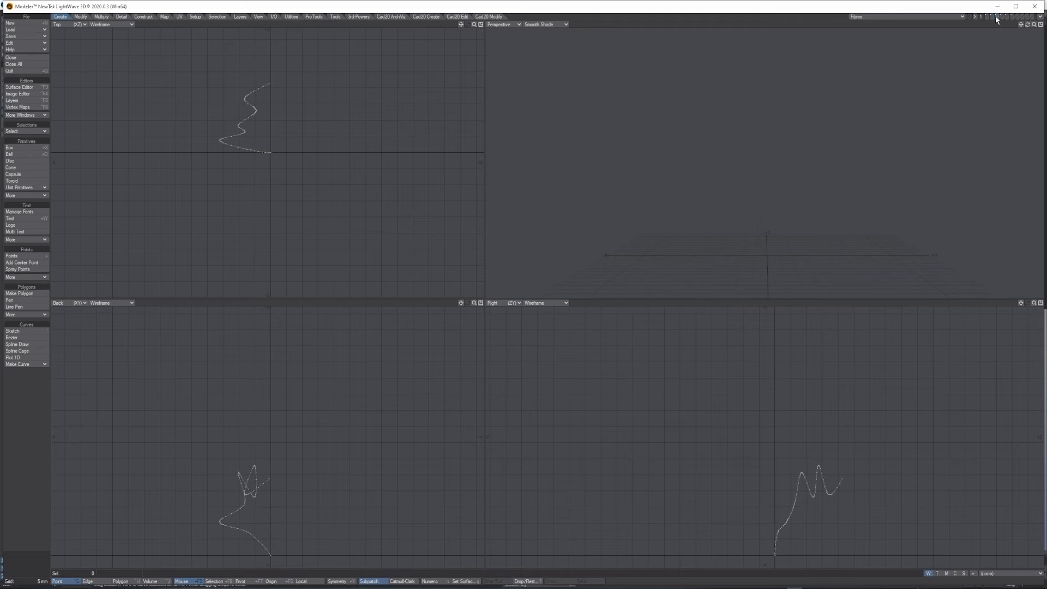
click(1001, 17)
click(1007, 17)
click(1012, 17)
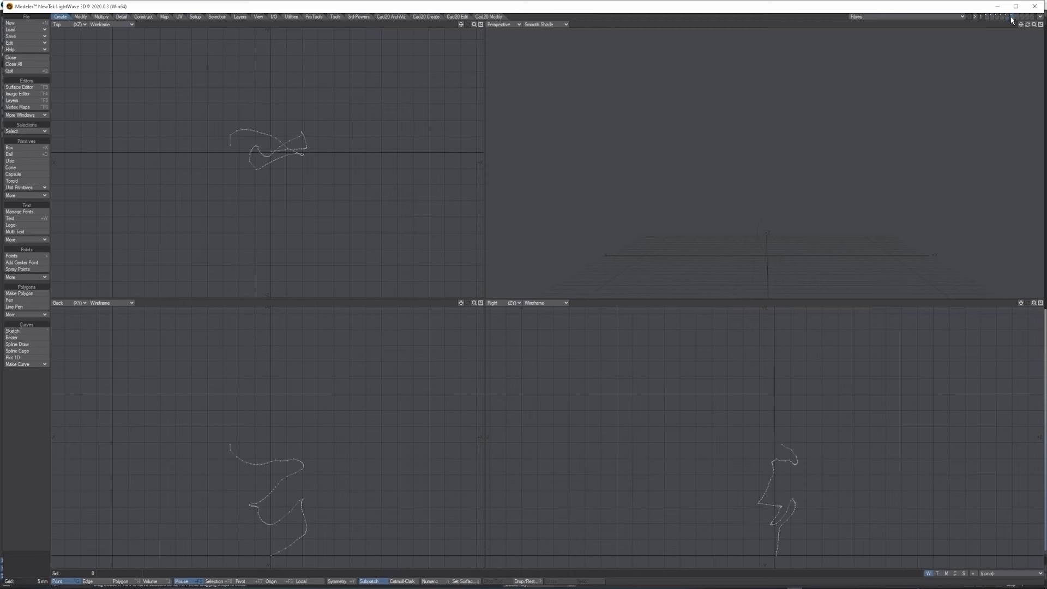
click(1003, 17)
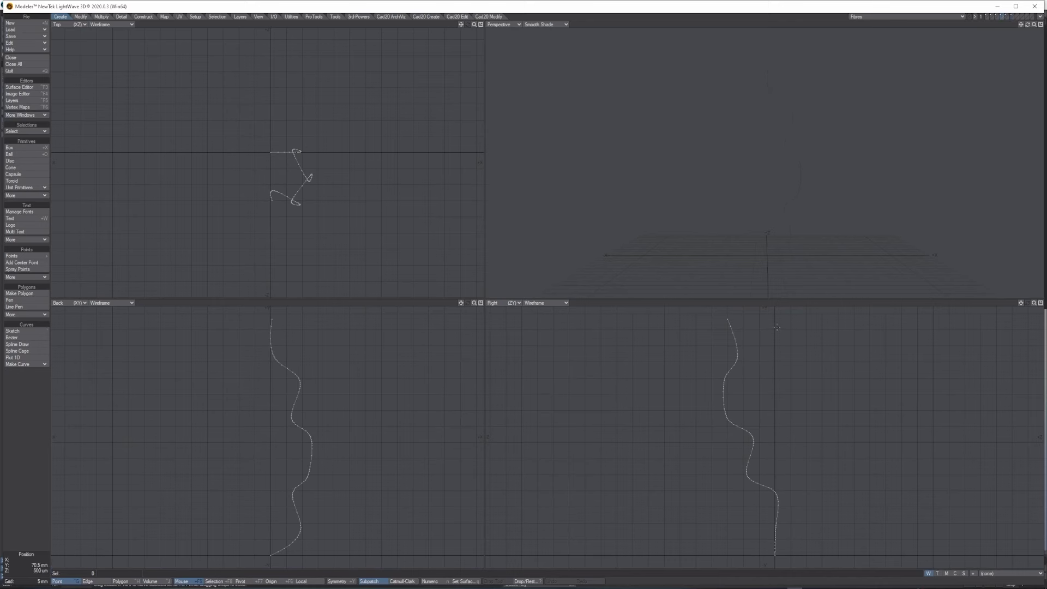
Reshape the fibre curve on the current layer by pulling its tip with the LWB Grab brush
click(359, 17)
click(21, 165)
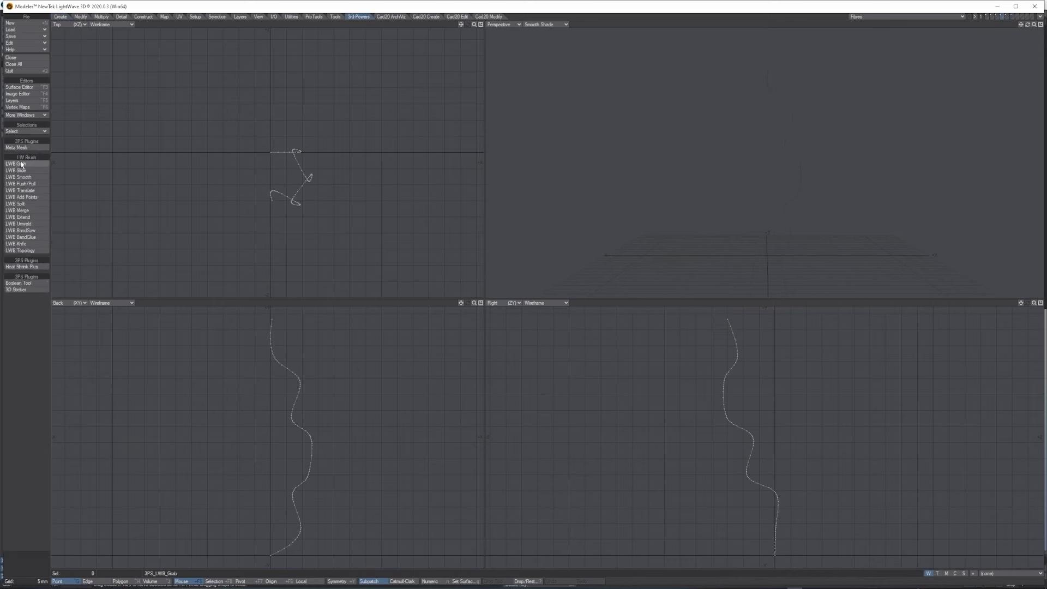
right_drag(261, 324, 389, 465)
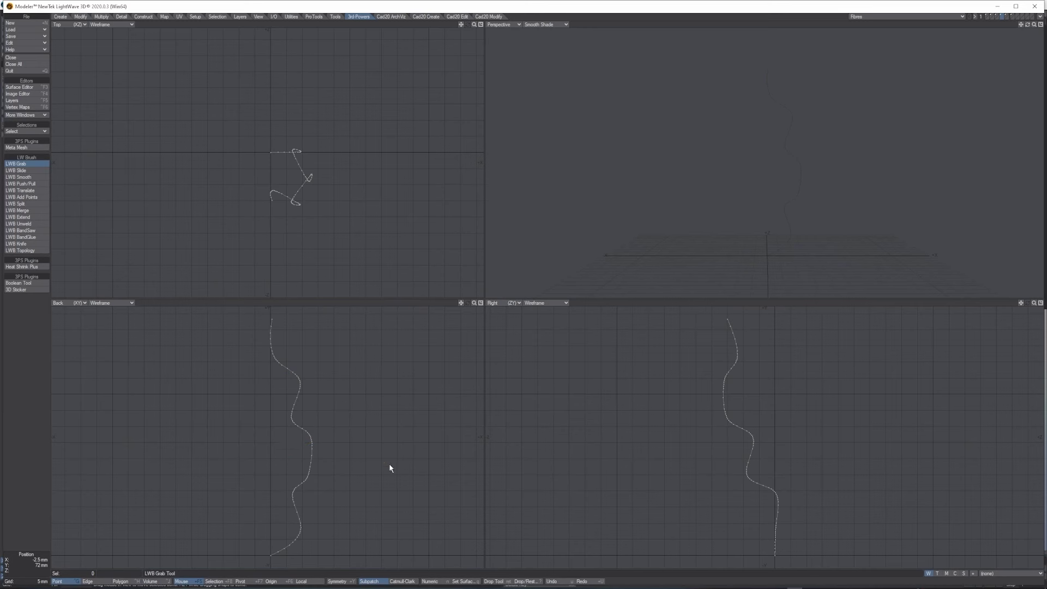
drag(273, 318, 214, 421)
drag(220, 194, 228, 85)
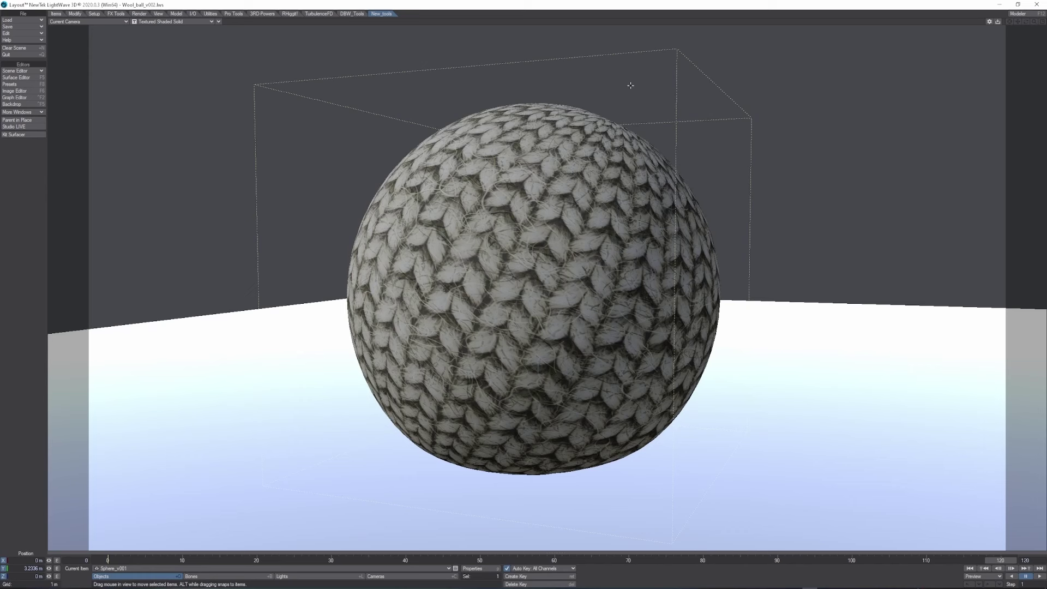
Enable the surface Instance Generator in the Sphere_v001 object's properties
key(p)
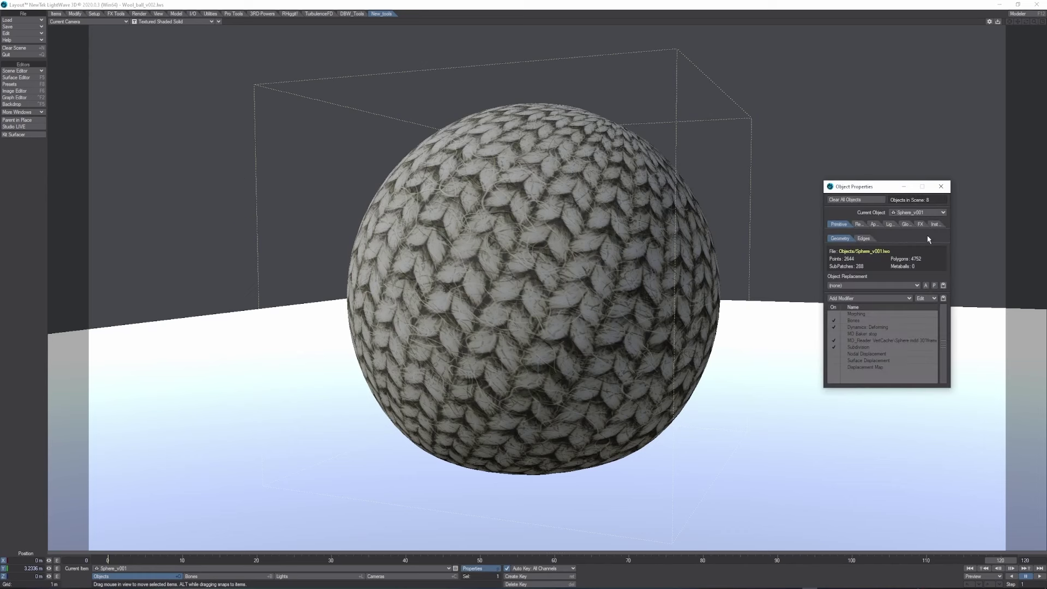
click(934, 225)
drag(869, 189, 731, 122)
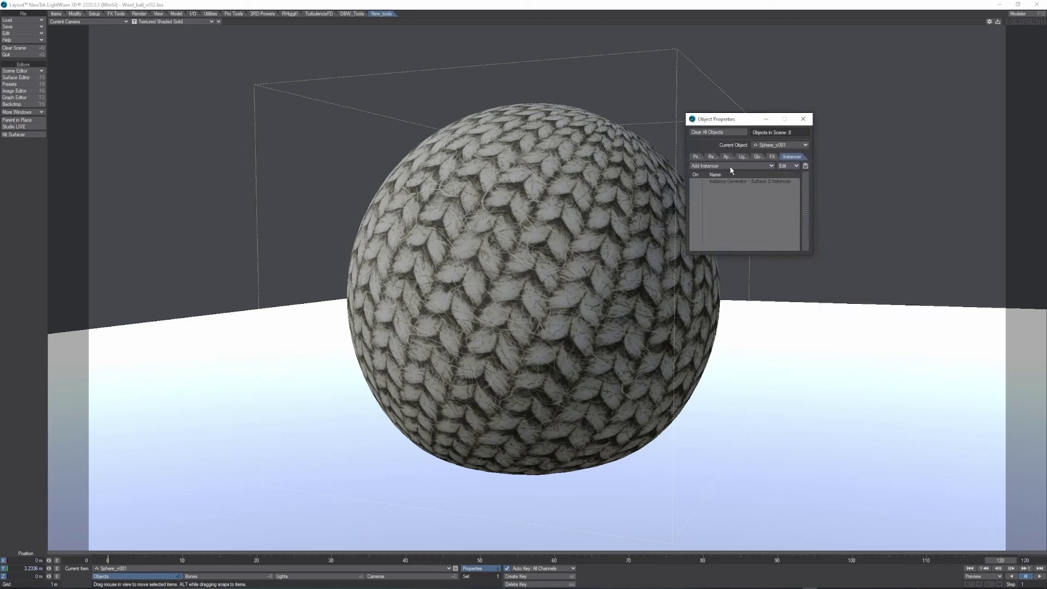
click(695, 181)
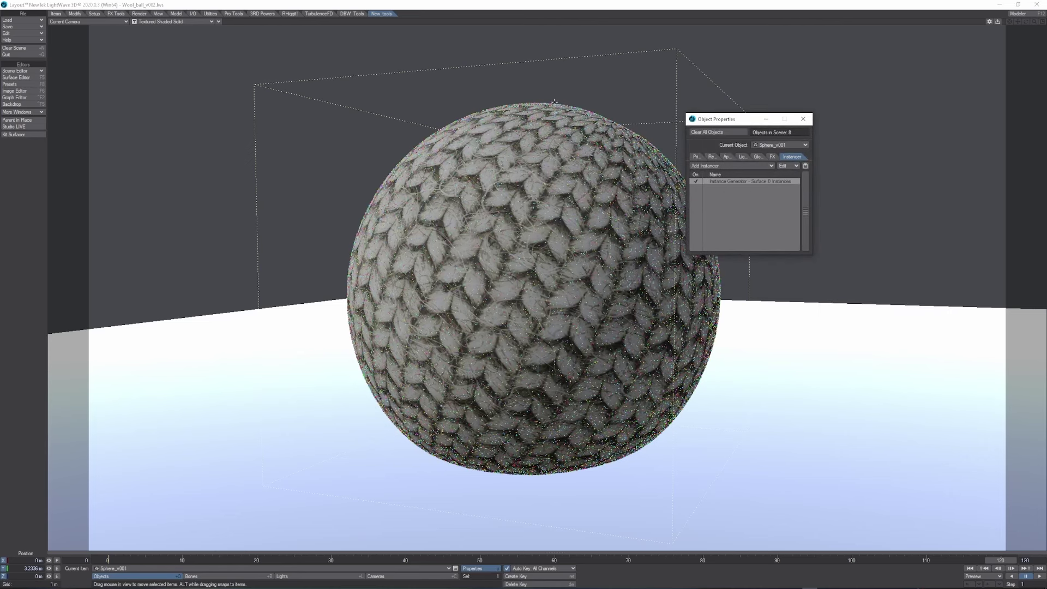
Open the sphere's Instance Generator, select all six fibre layers, and review their scale and rotation settings
double_click(725, 184)
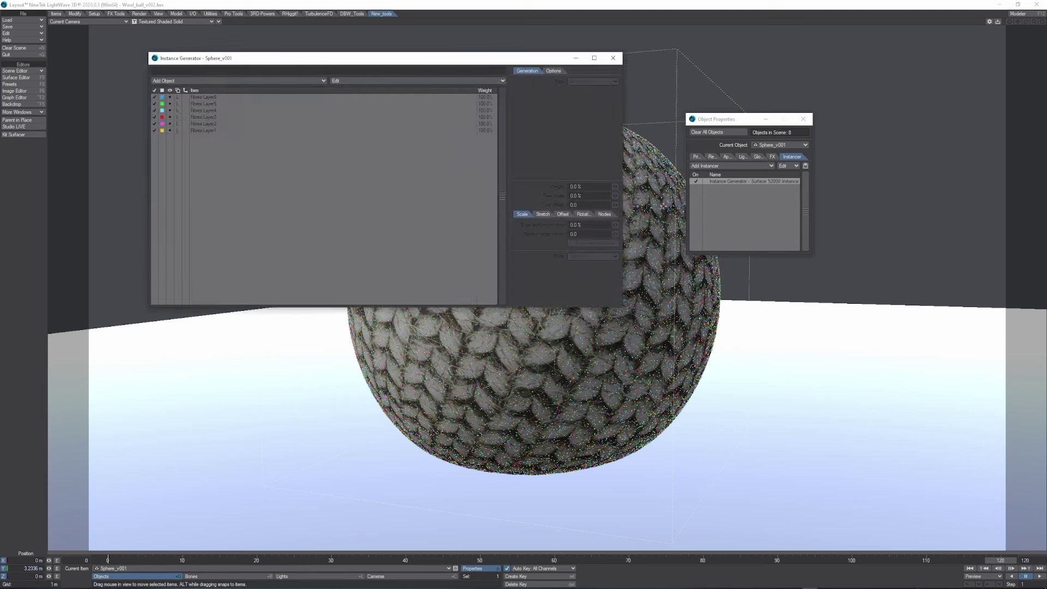
key(ctrl+a)
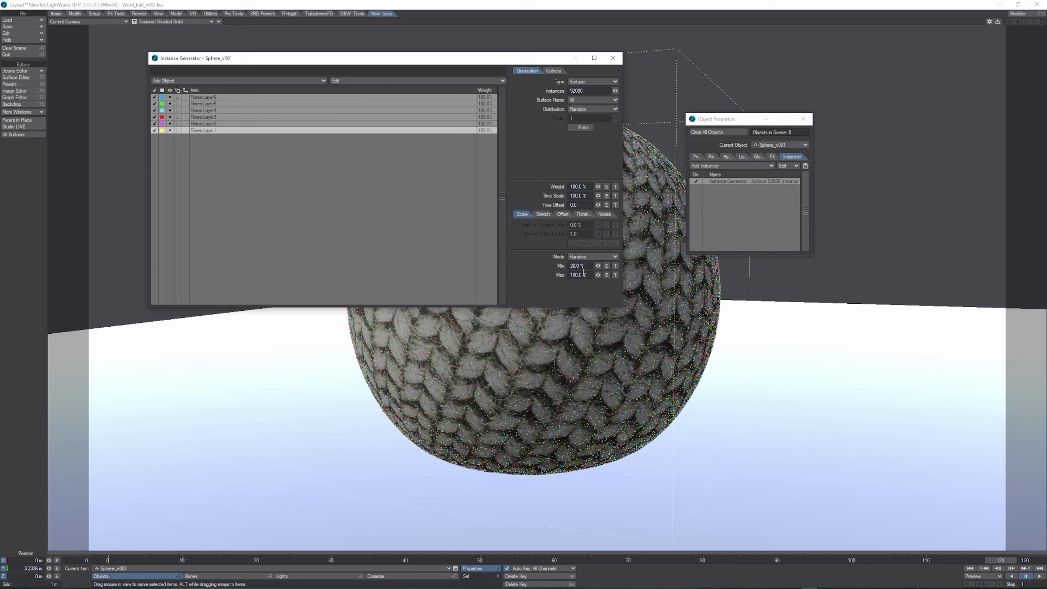
click(583, 215)
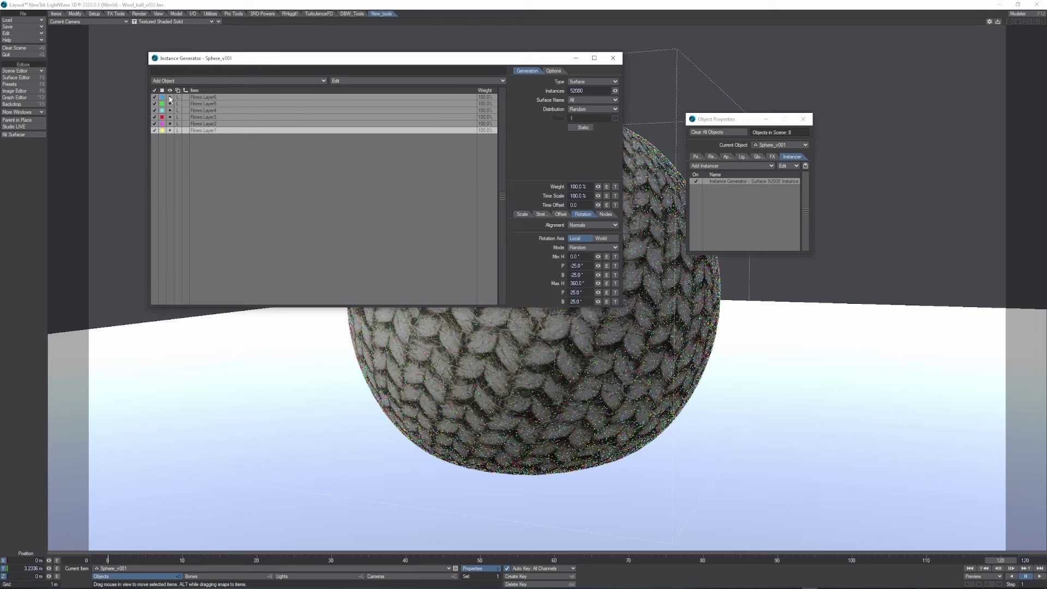
Change the viewport display of all six fibre layers from points to fibre shapes and close the Instance Generator
click(170, 97)
click(172, 121)
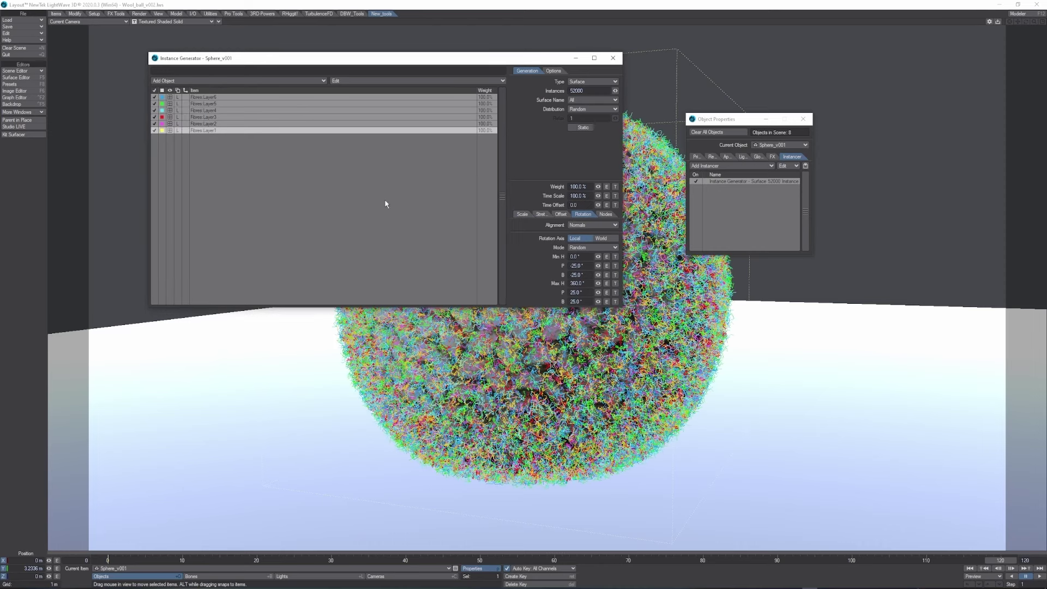
drag(479, 61, 499, 99)
click(635, 98)
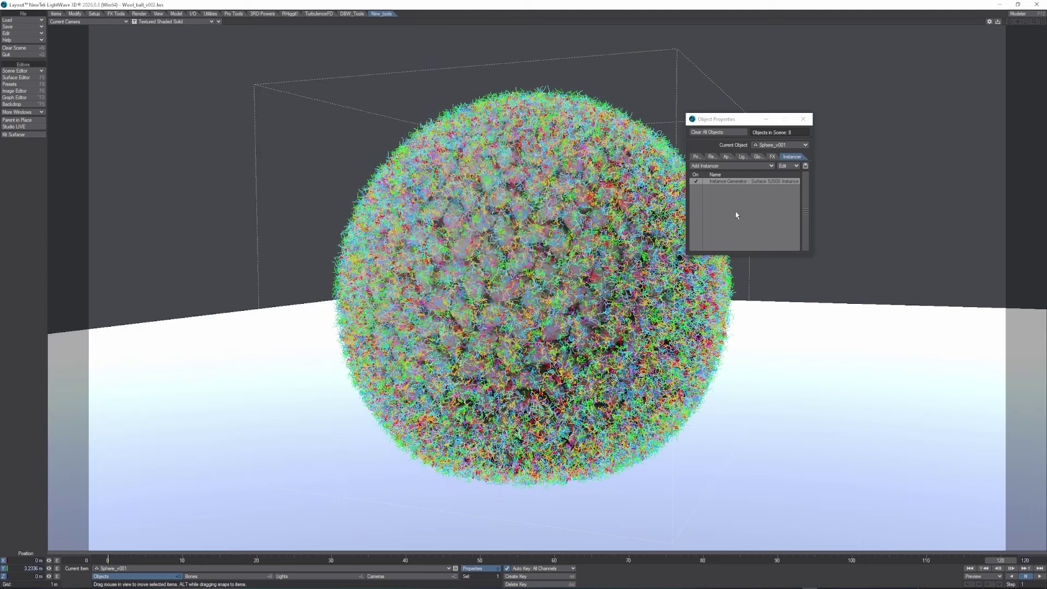
Examine the poly hair root and tip thickness in the first fibre layer's Octane object properties
click(727, 156)
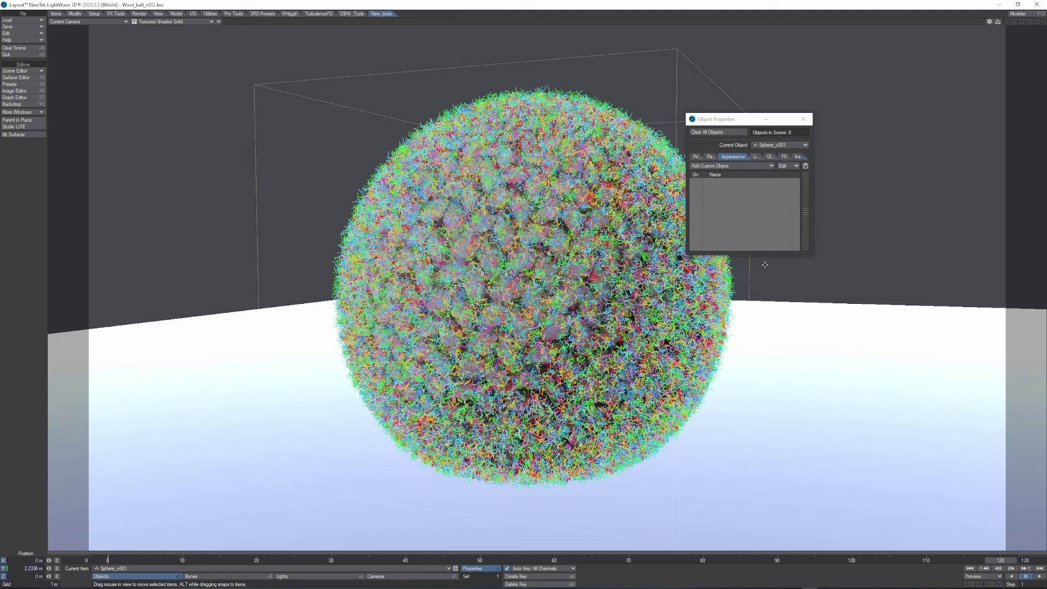
click(781, 145)
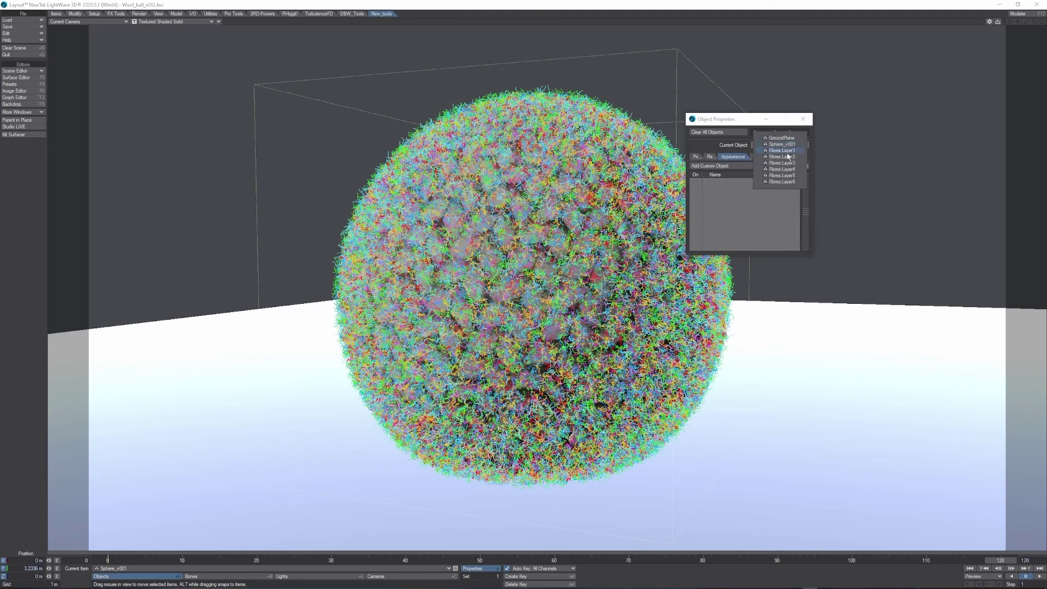
click(787, 152)
click(733, 182)
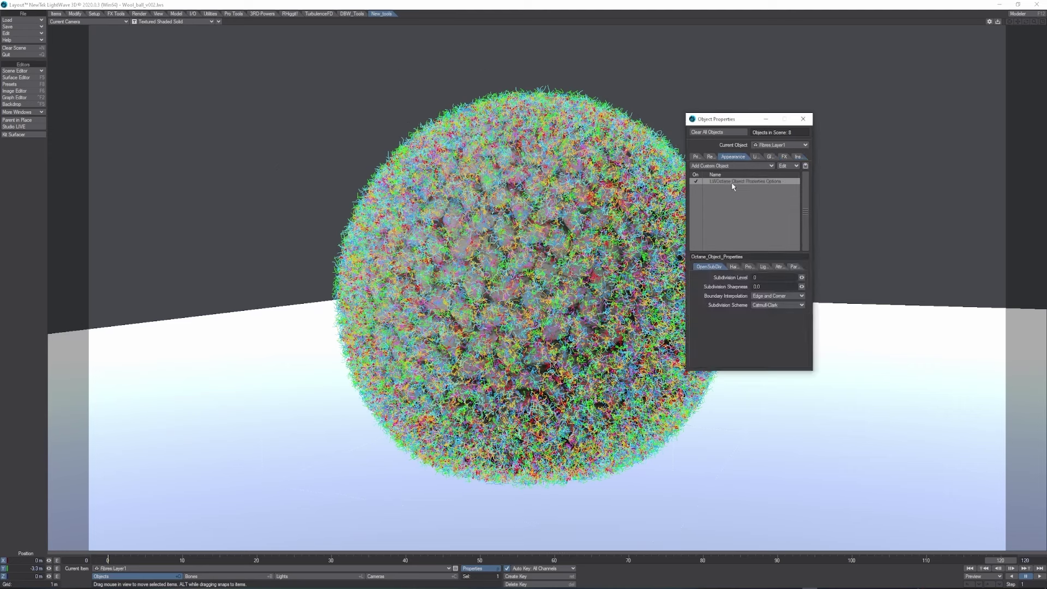
click(734, 266)
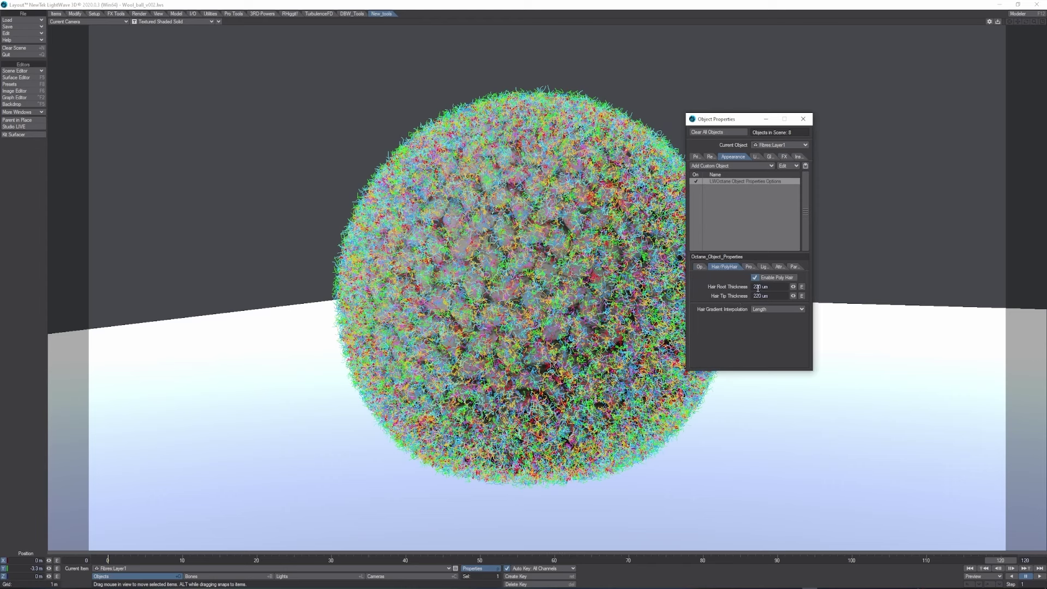
click(769, 287)
key(Tab)
click(747, 347)
click(803, 119)
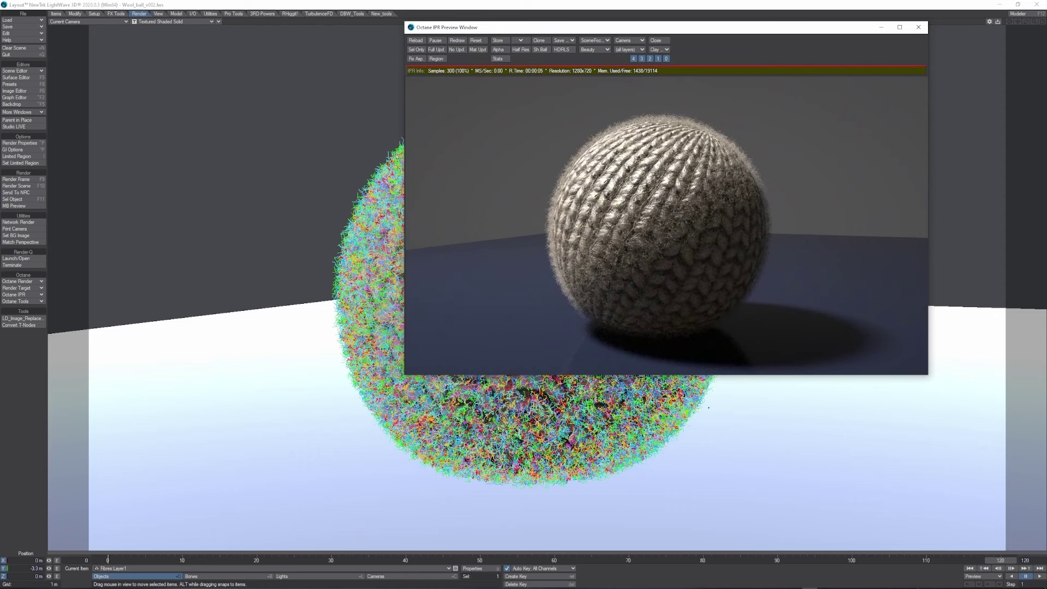
Open the Sphere surface's node graph full screen and examine the image texture nodes feeding the Octane Universal Material
key(F5)
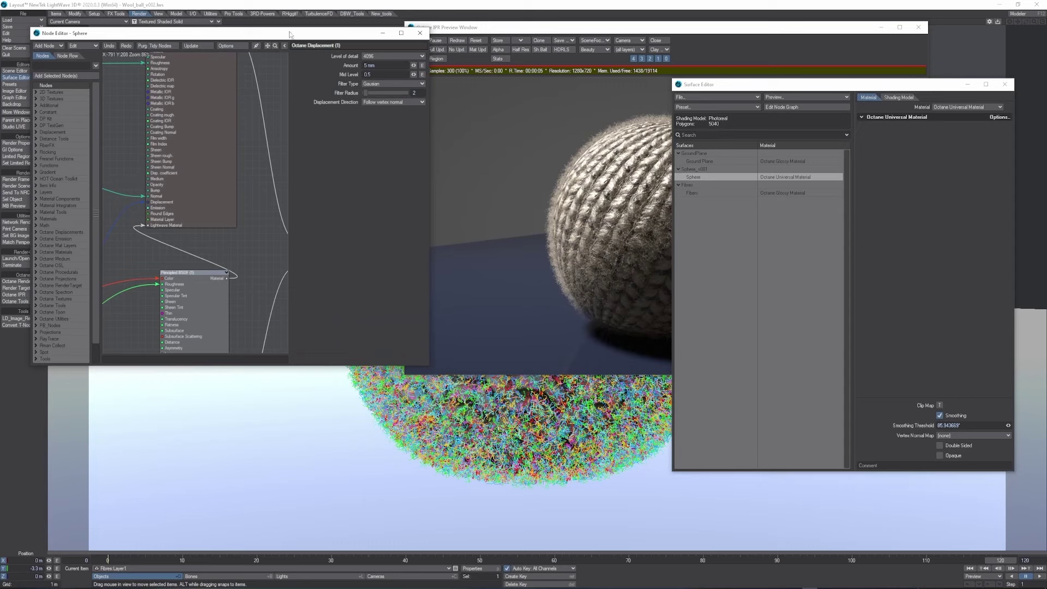
click(401, 33)
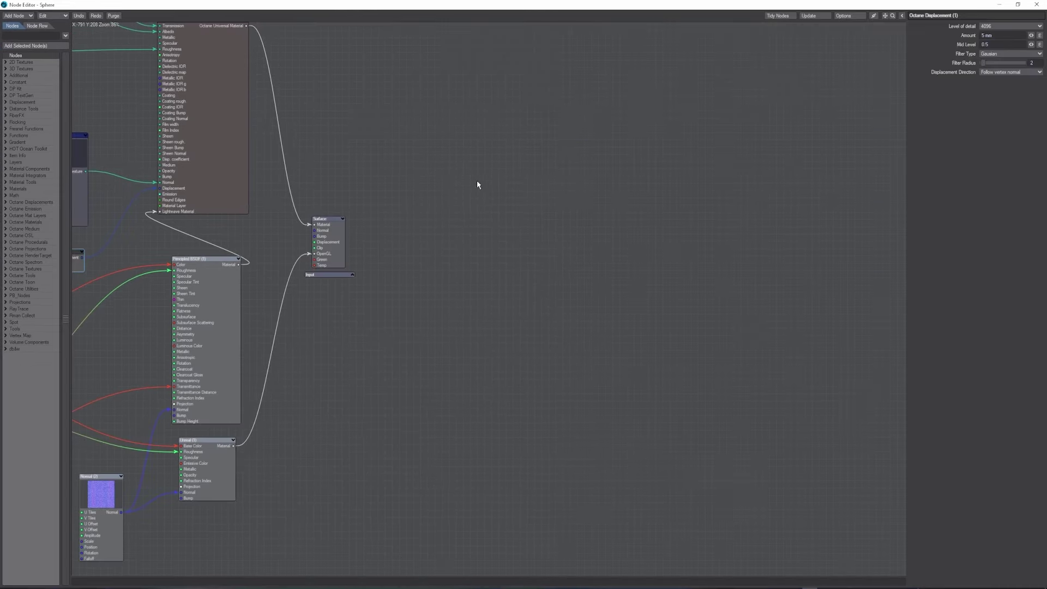
drag(367, 173, 473, 252)
click(636, 83)
key(Delete)
drag(399, 107, 392, 158)
drag(513, 111, 506, 75)
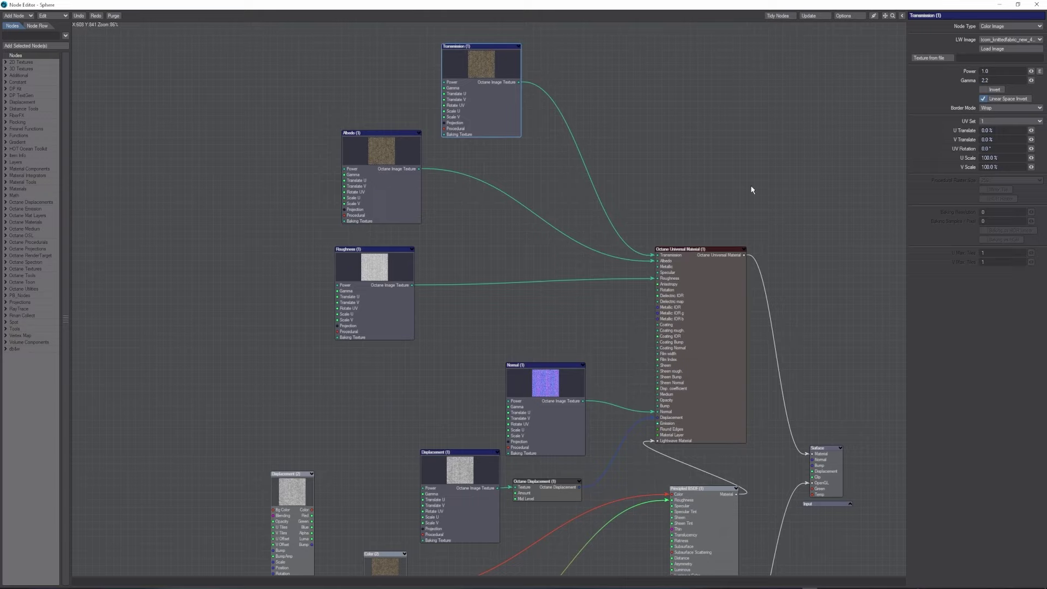
Examine the Octane Universal Material settings and the Principled BSDF node network, and close the surface editing windows
drag(752, 190, 690, 33)
click(664, 161)
drag(819, 205, 810, 16)
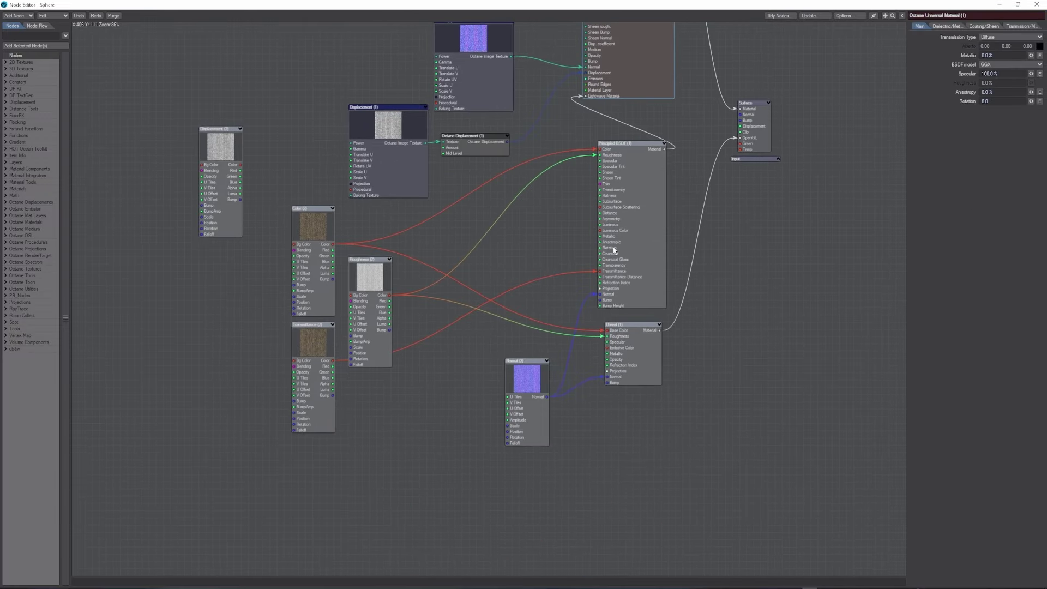
click(648, 177)
scroll(656, 234, down, 2)
click(627, 222)
scroll(765, 398, up, 4)
middle_drag(766, 399, 770, 419)
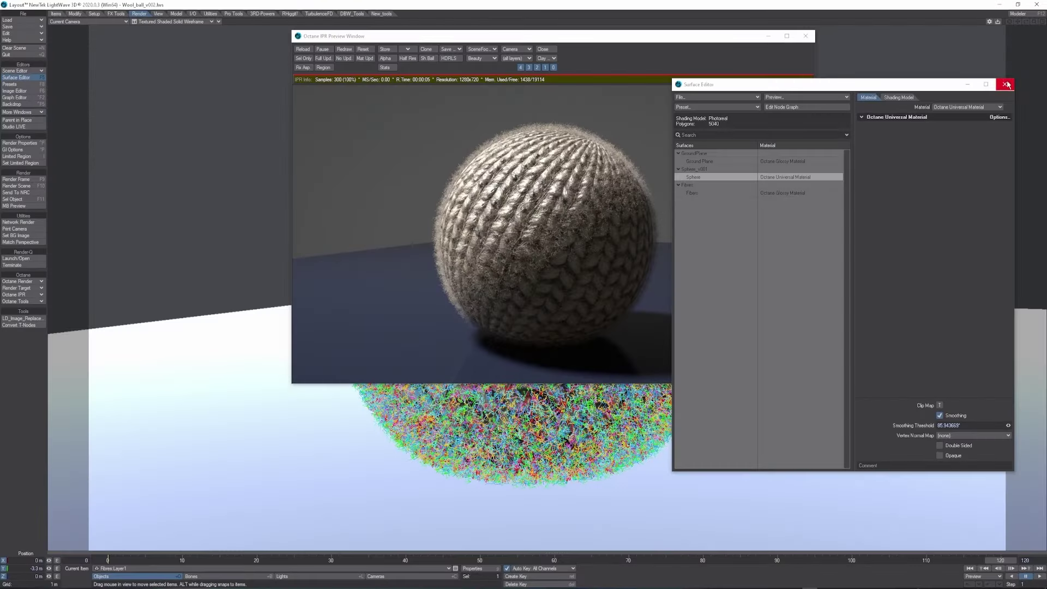
click(1006, 84)
Inspect the ball's fibres close up in the Octane preview, reset its view, and check the animation at frames 101 and 48
scroll(588, 231, up, 8)
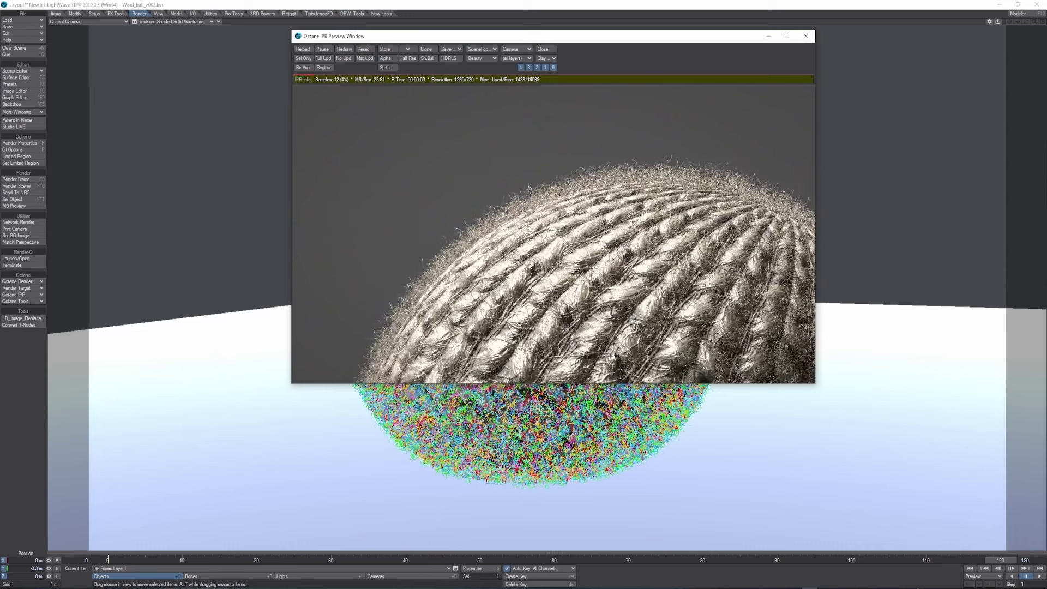
scroll(553, 234, down, 8)
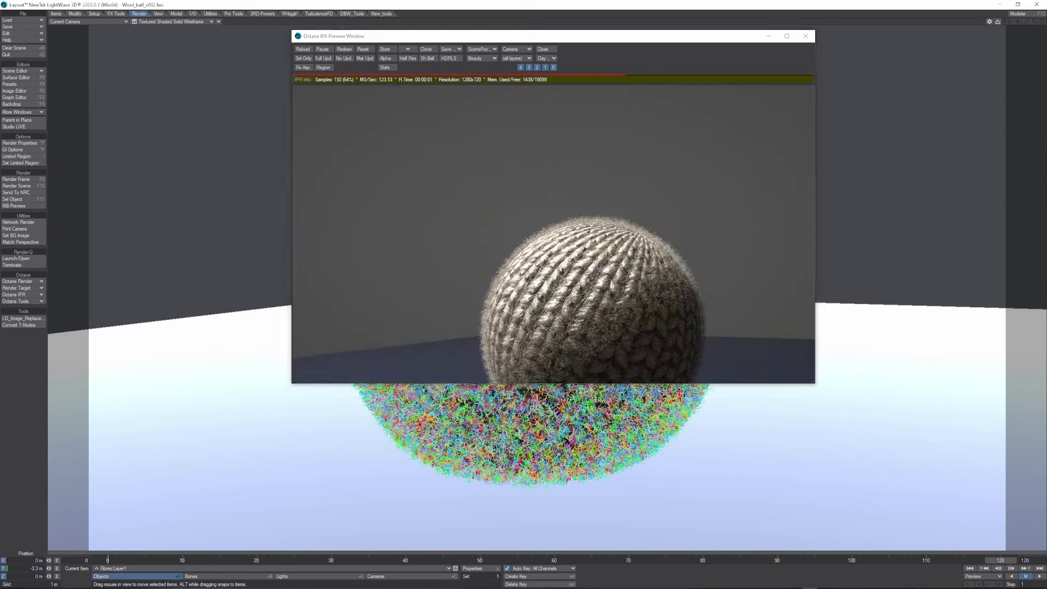
click(859, 561)
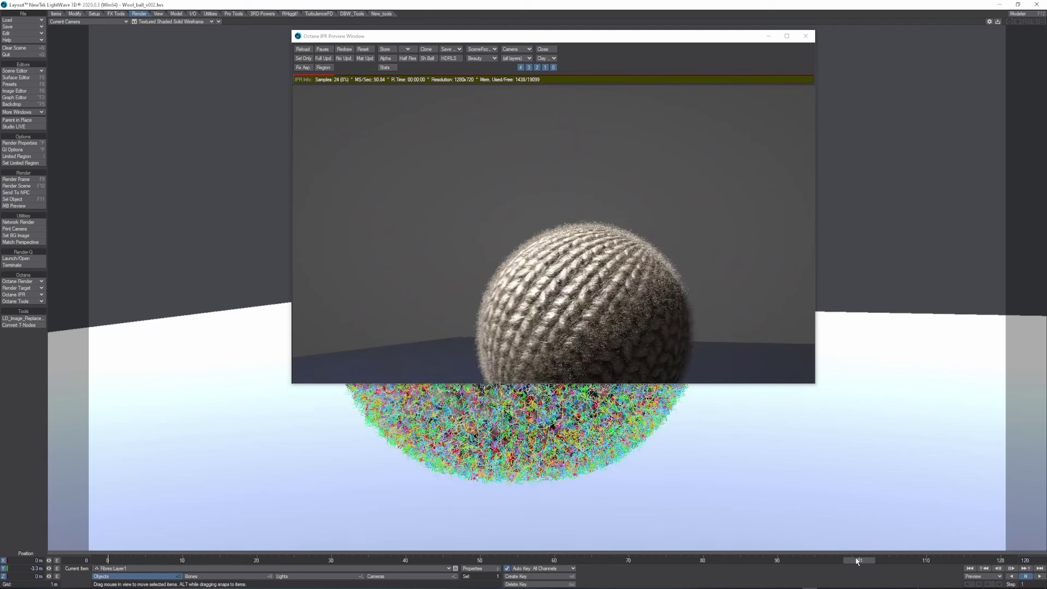
click(361, 50)
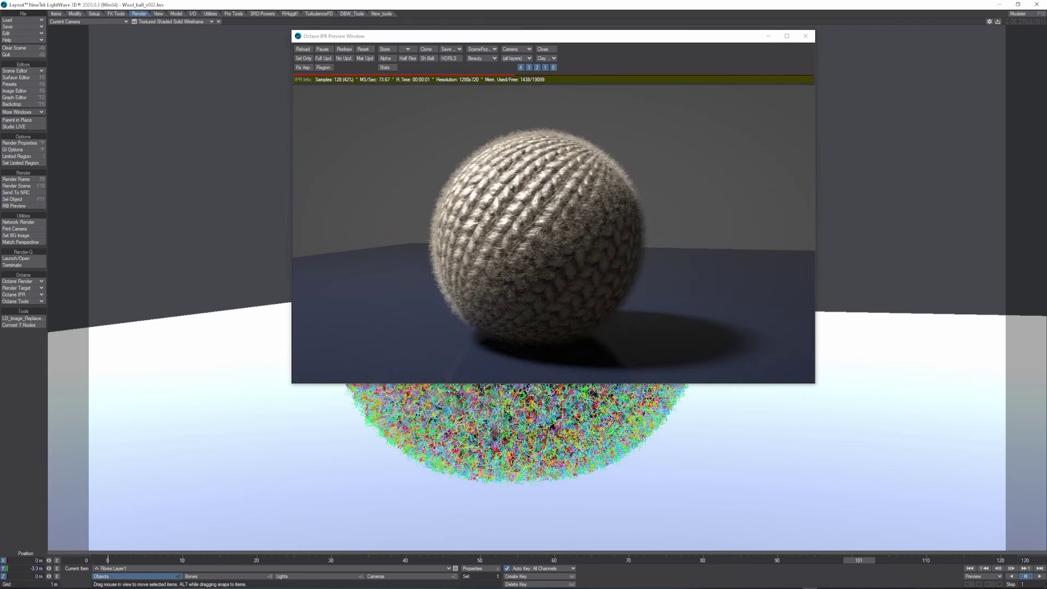
drag(859, 561, 464, 561)
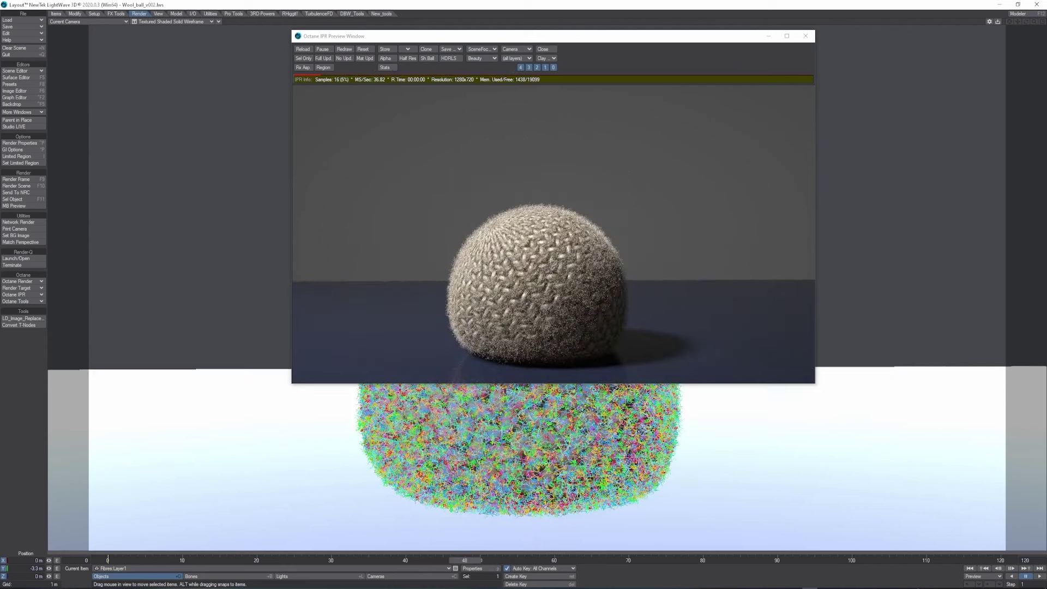